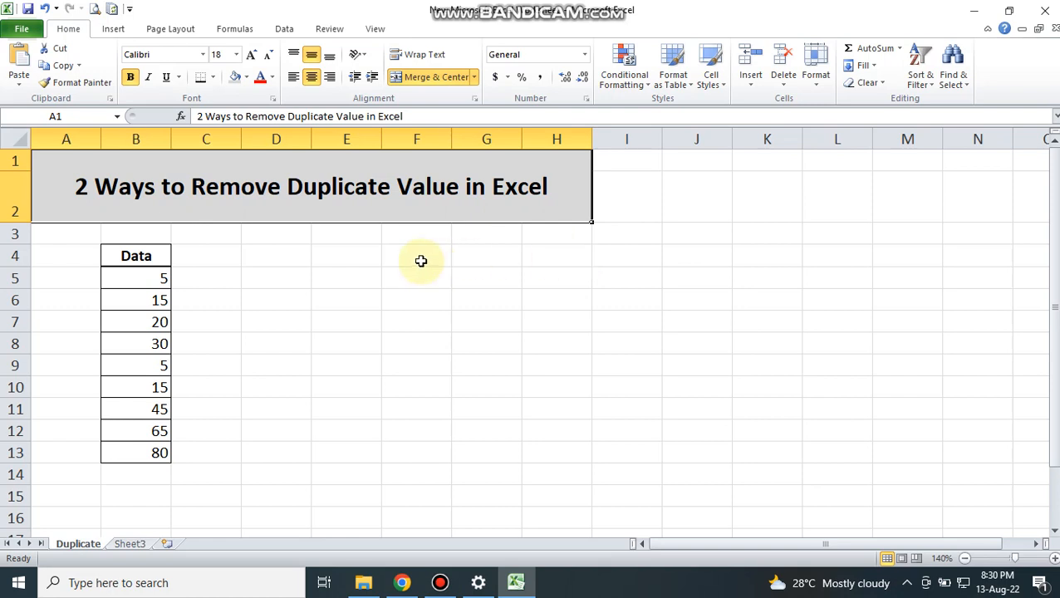
Examine the values in the Data column from B5 to B13 for repeated entries.
click(164, 262)
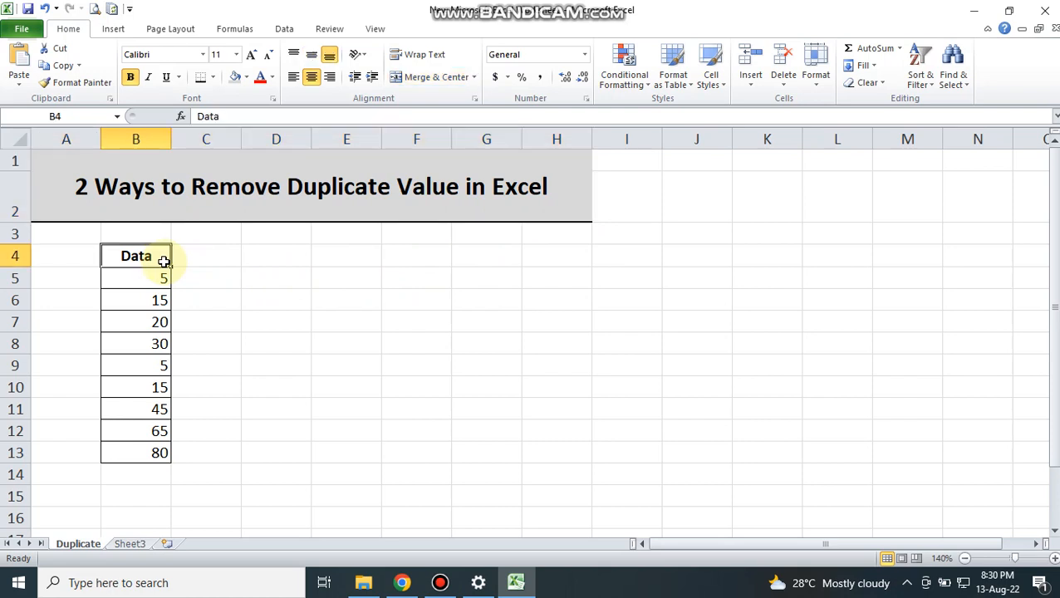
key(Down)
key(Down)
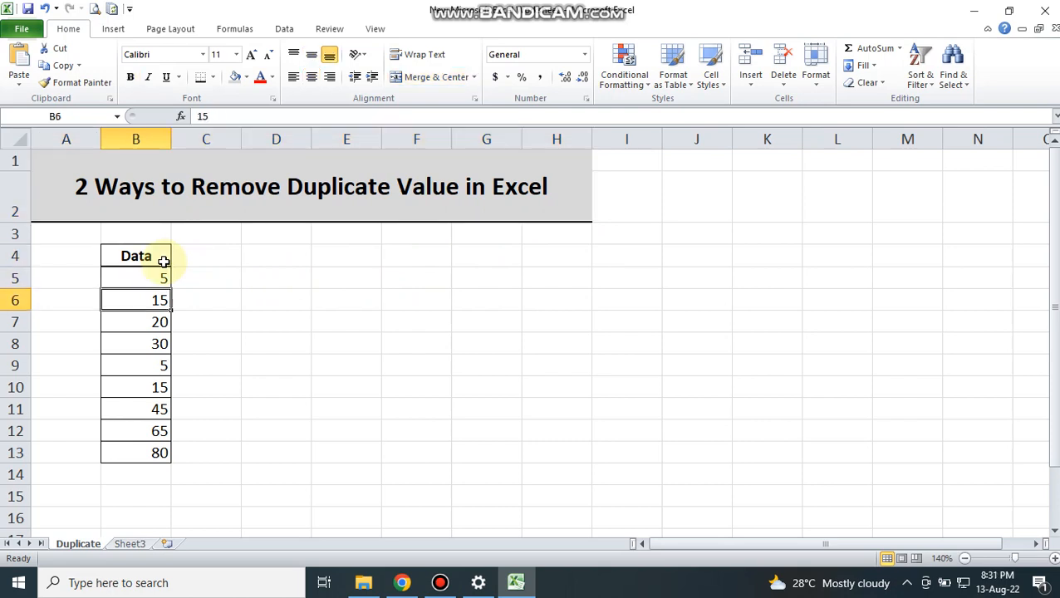
key(Down)
key(Down)
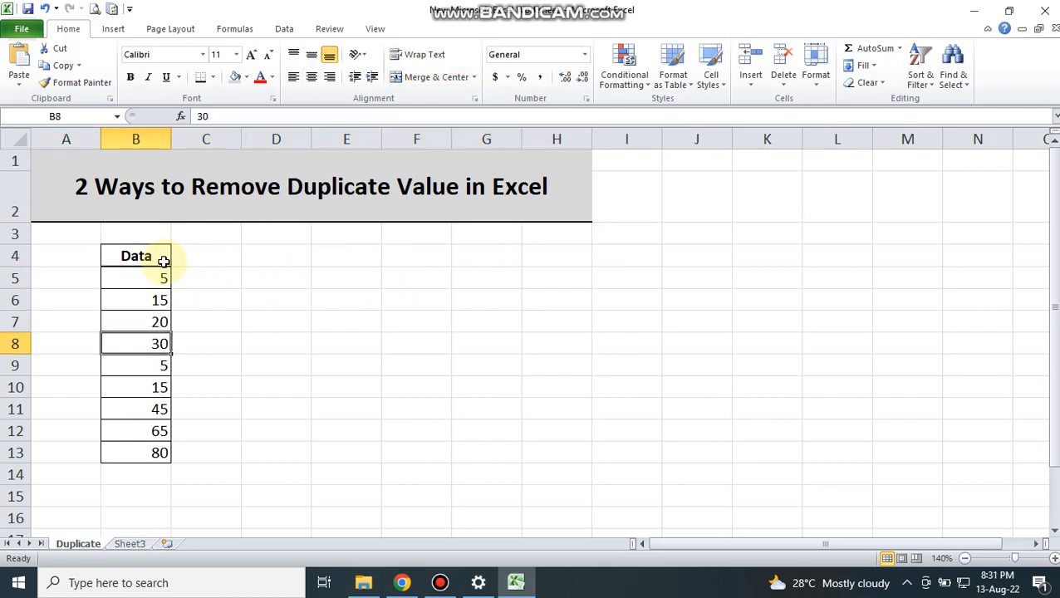
key(Down)
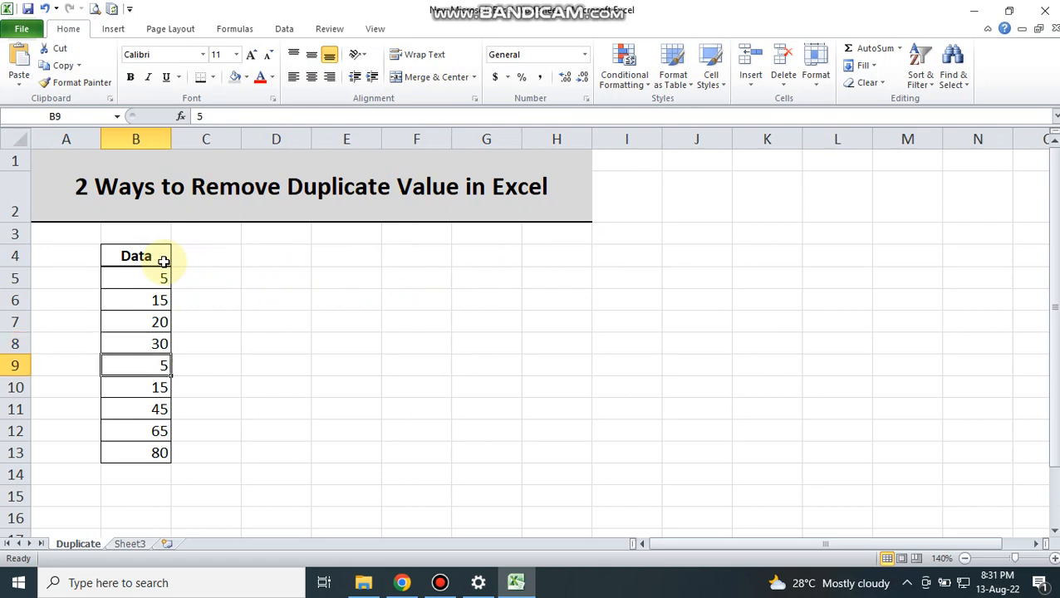
key(Down)
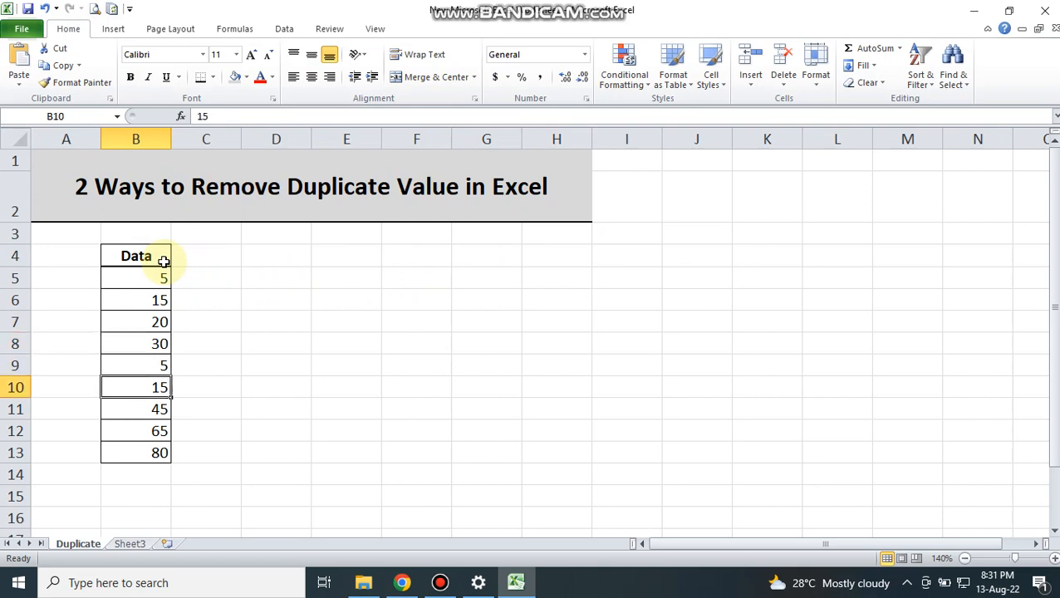
key(Down)
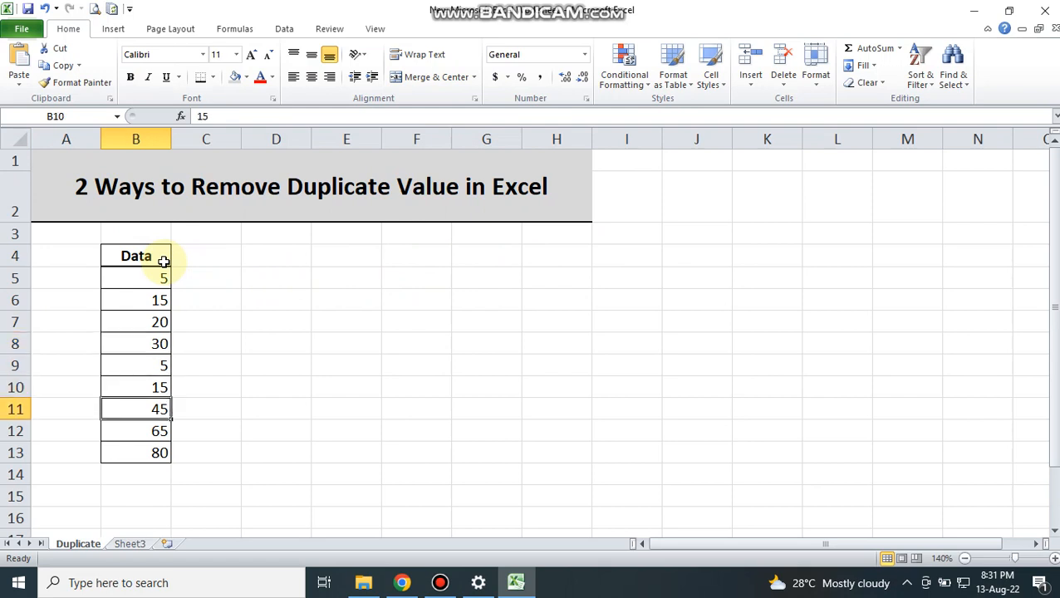
key(Down)
key(Down)
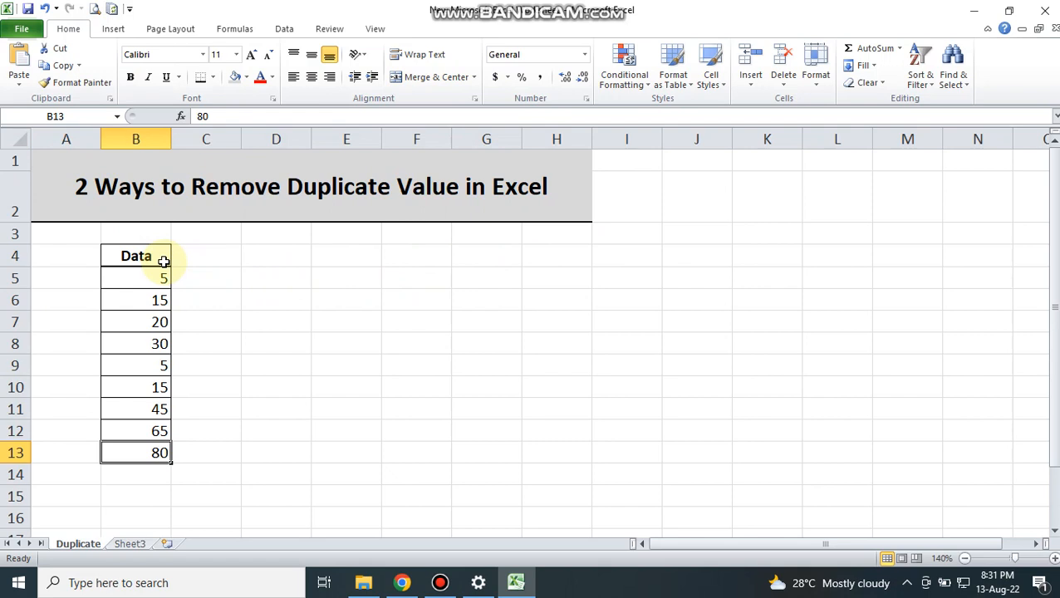
key(Up)
key(Up)
key(Up)
key(Up)
key(Up)
key(Up)
key(Up)
key(Up)
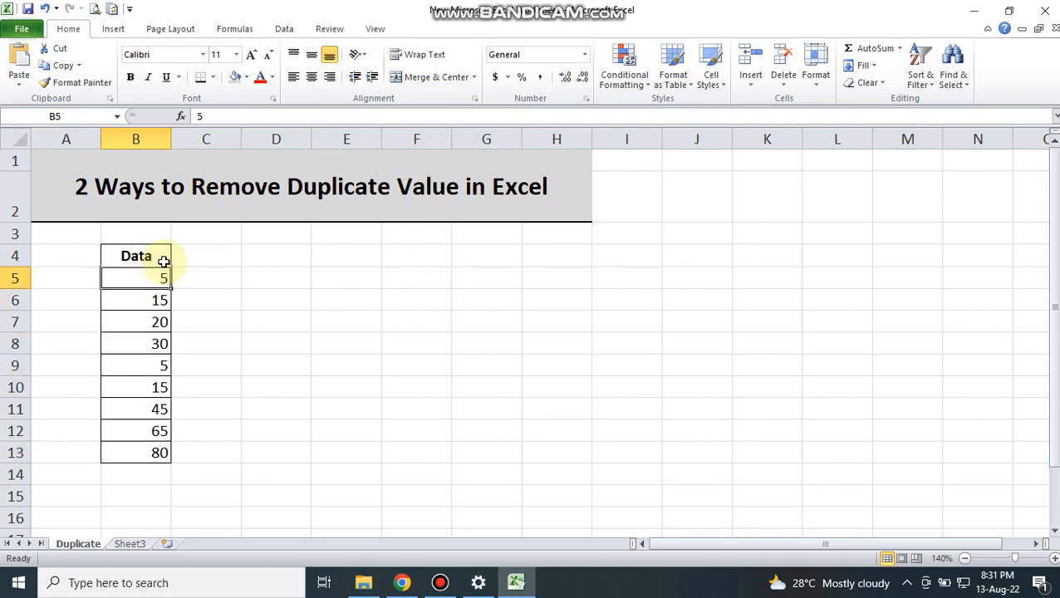
key(Down)
key(Down)
key(Down)
key(Down)
key(Down)
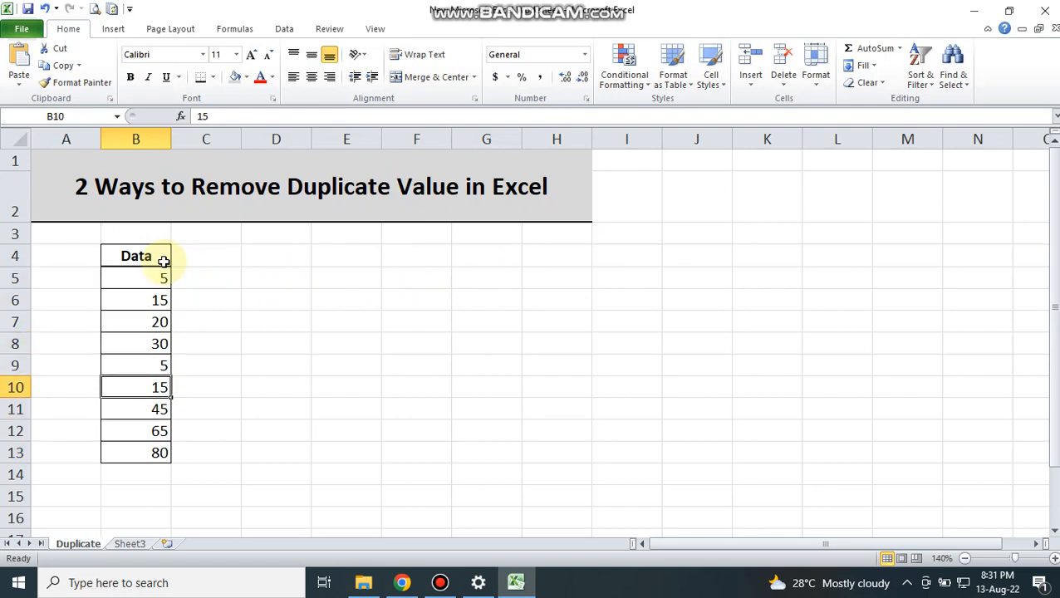
key(Up)
key(Up)
key(Up)
key(Up)
key(Up)
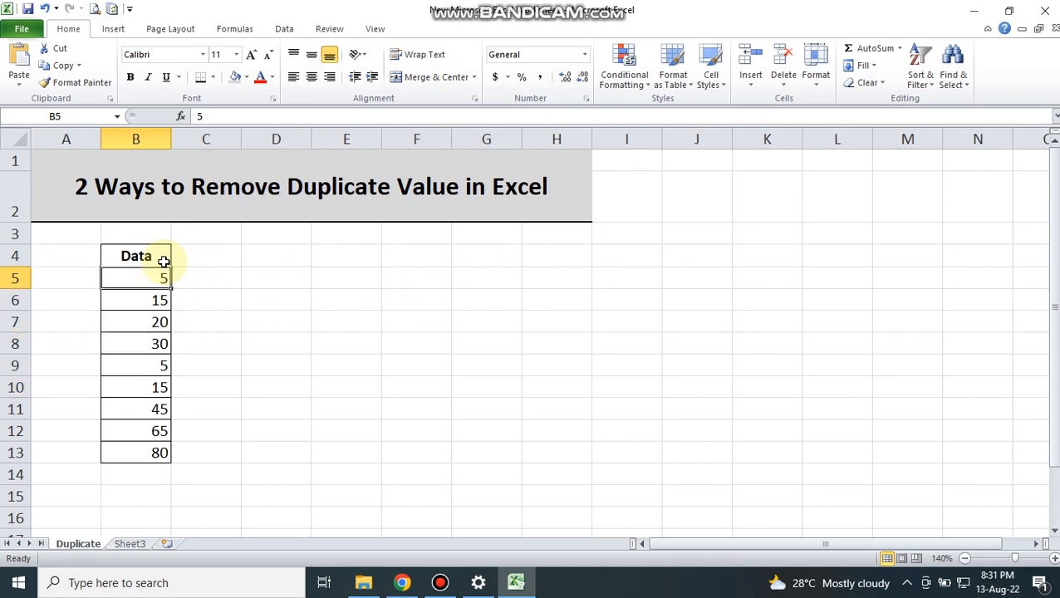
Create a conditional formatting rule for B5:B13 that formats only duplicate values.
key(shift+Down)
key(shift+Down)
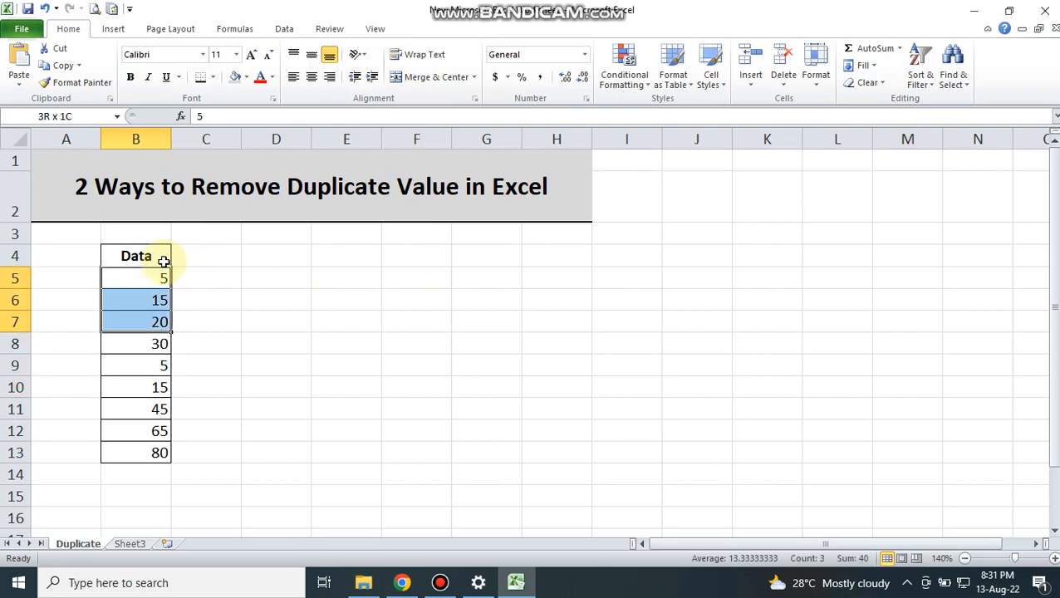
key(shift+Down)
key(shift+Down)
key(shift+Down)
key(shift+Down)
key(shift+Down)
key(shift+Down)
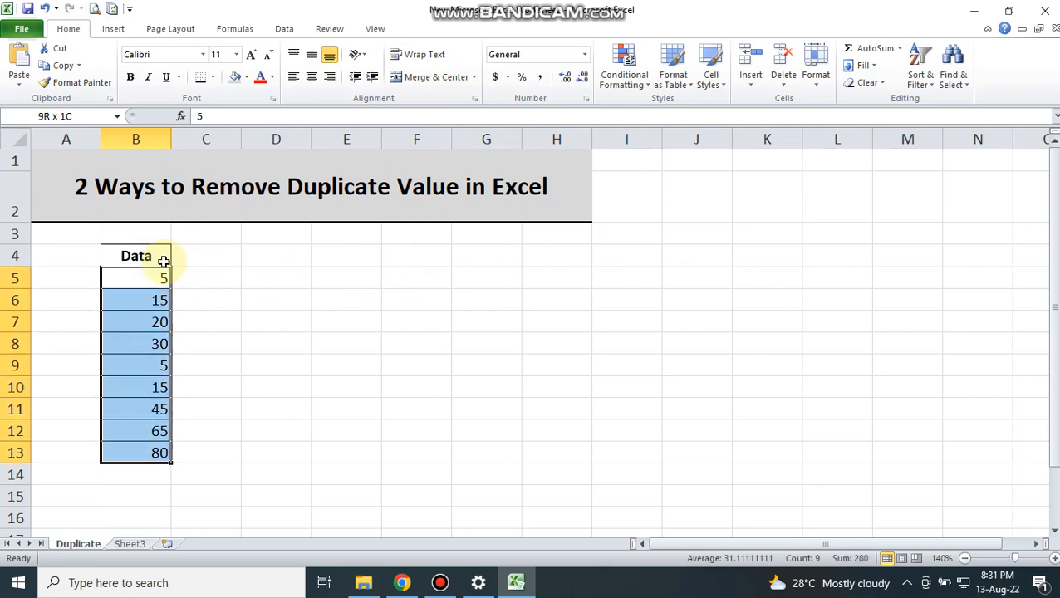
click(615, 63)
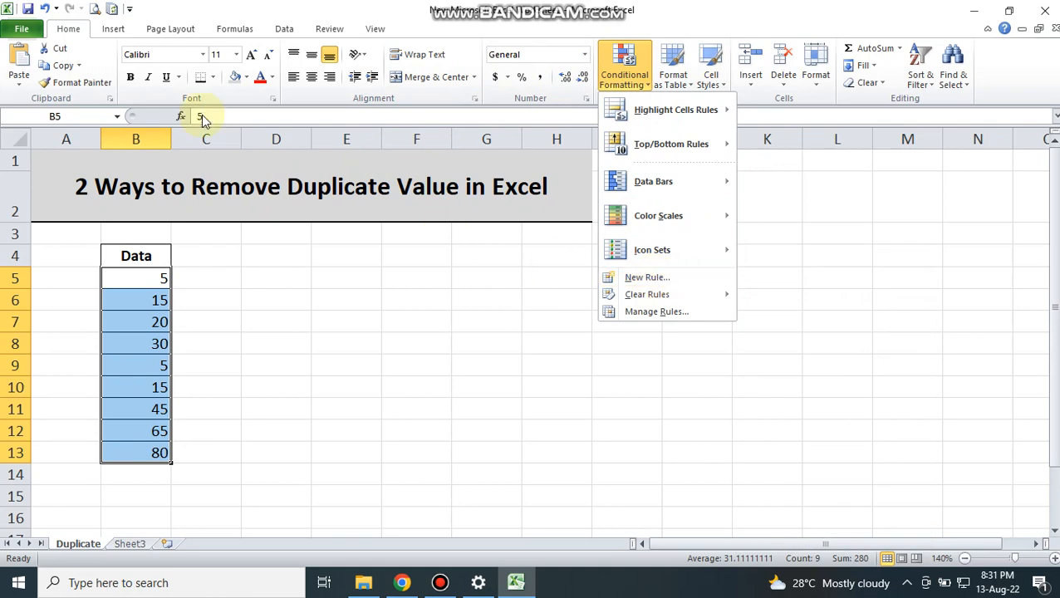
click(646, 278)
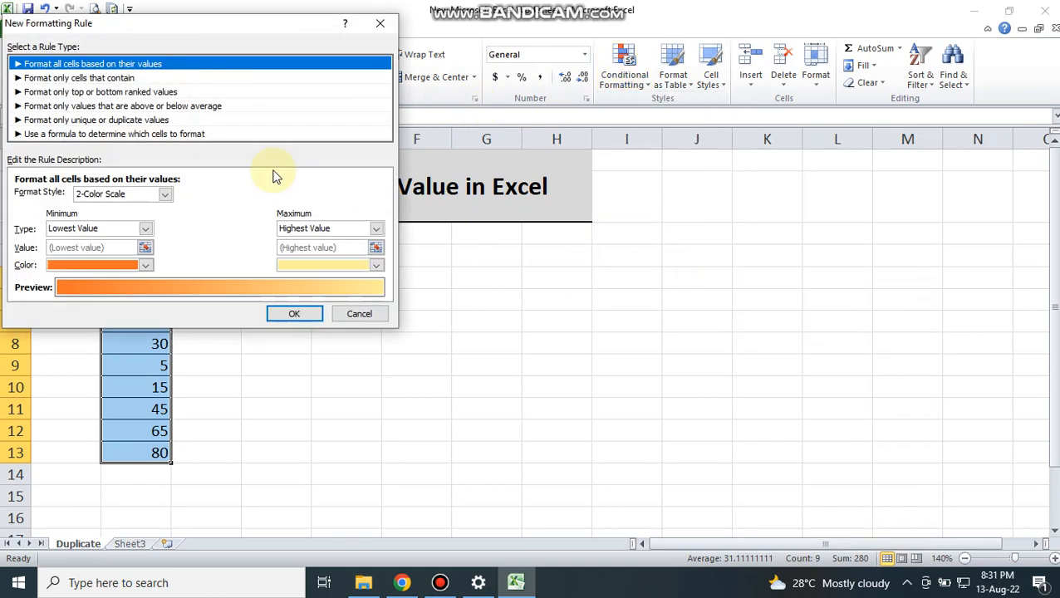
click(76, 121)
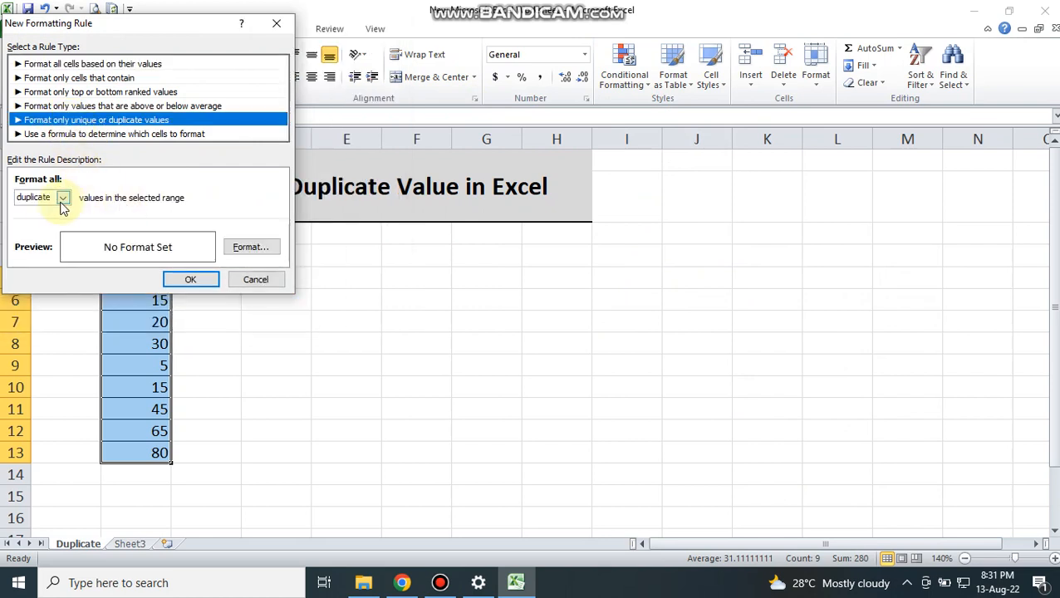
Give the duplicate-value rule a light red background fill and apply it to the range.
click(241, 248)
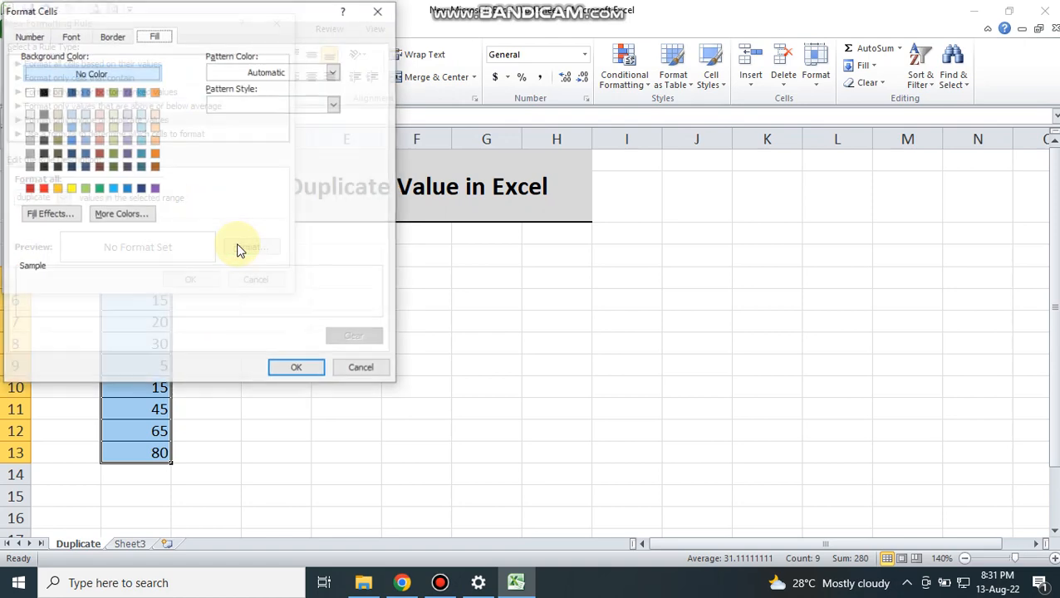
click(99, 139)
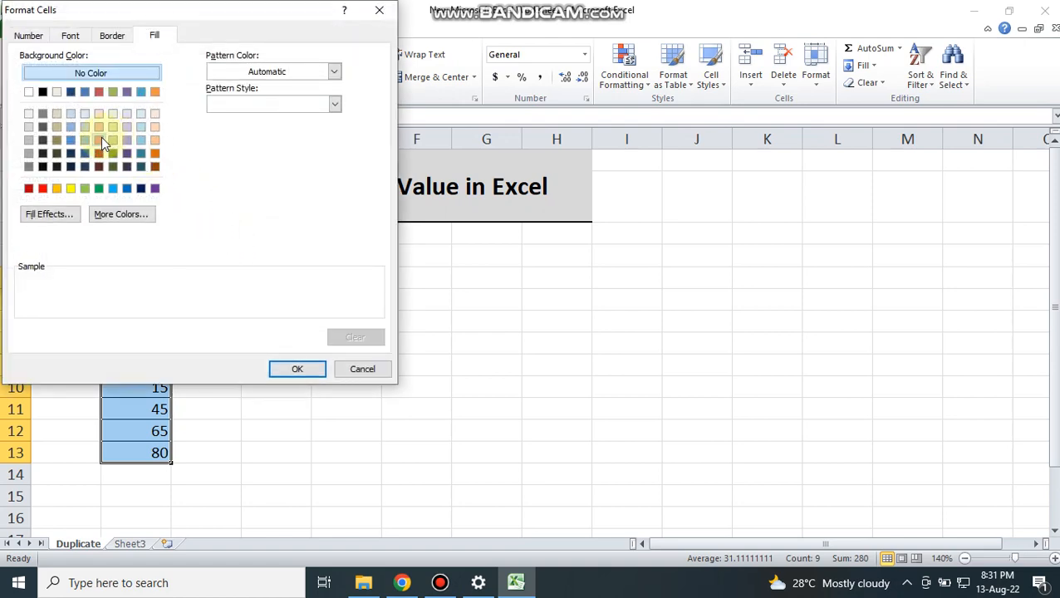
click(297, 371)
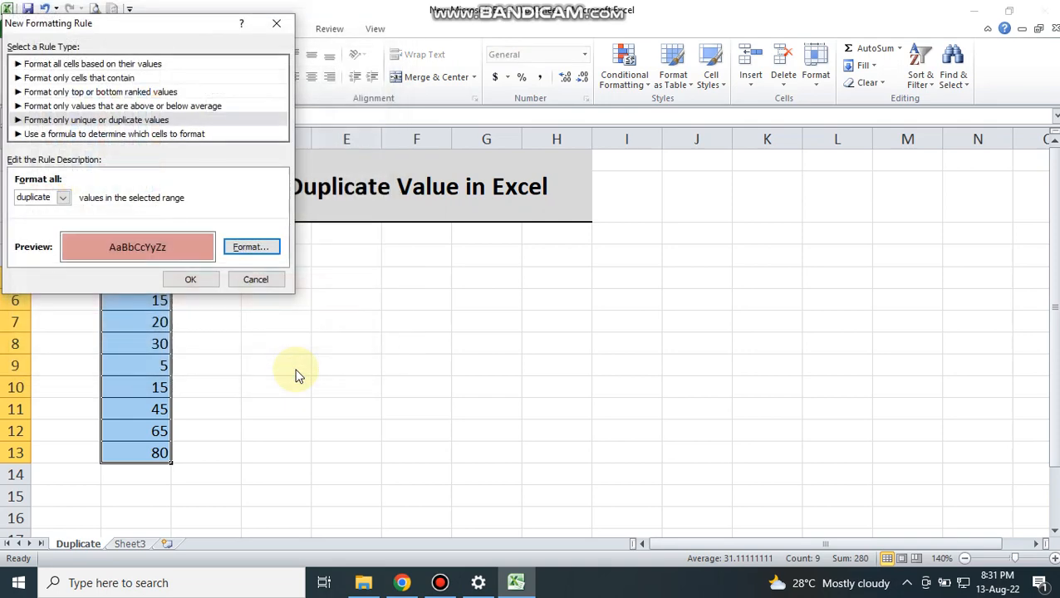
click(190, 280)
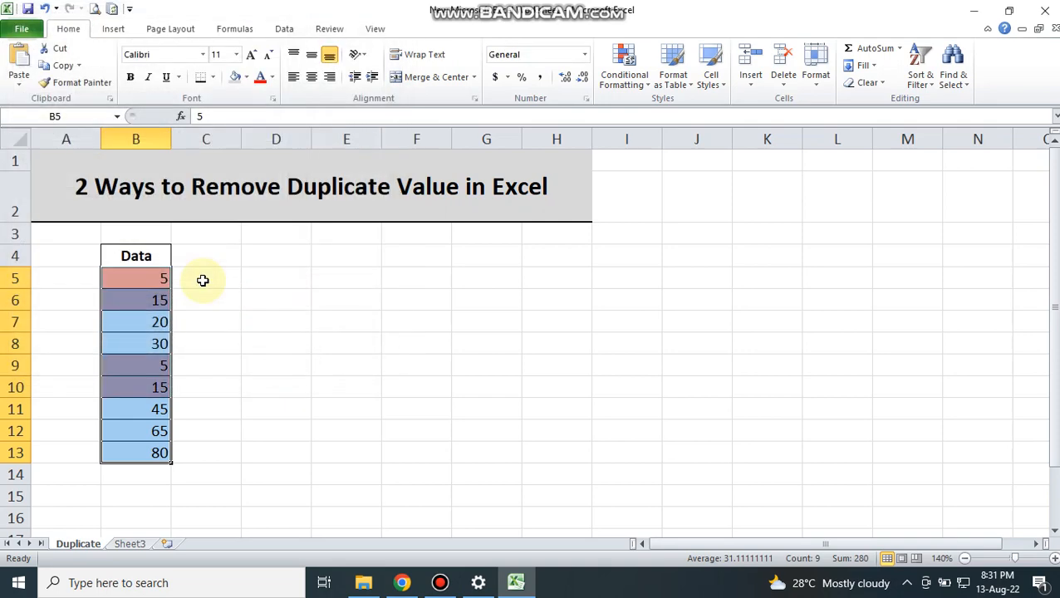
Delete rows 5 and 6, which hold the first highlighted 5 and 15.
click(138, 279)
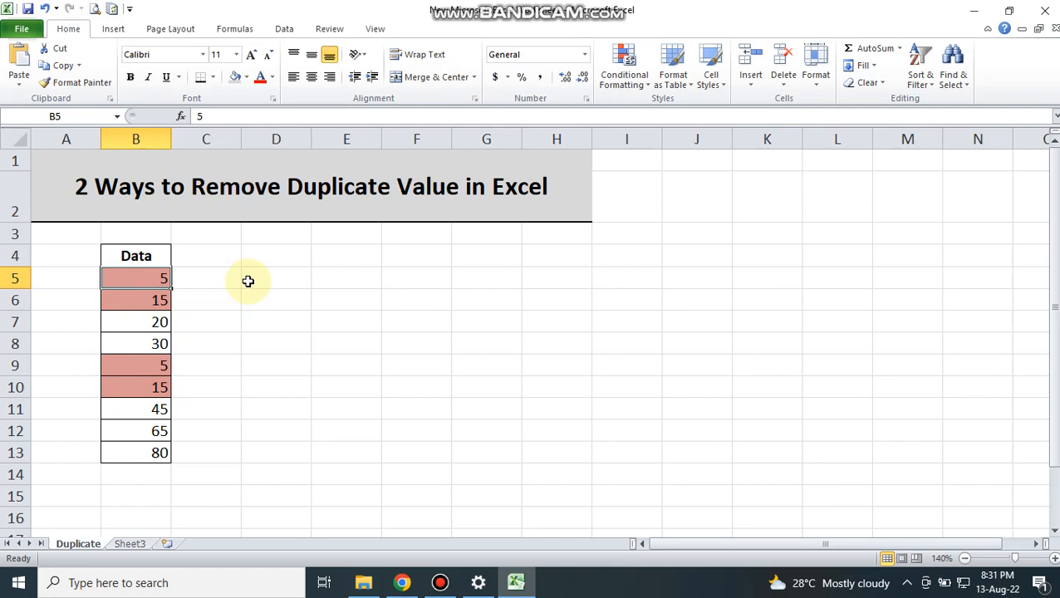
key(shift+space)
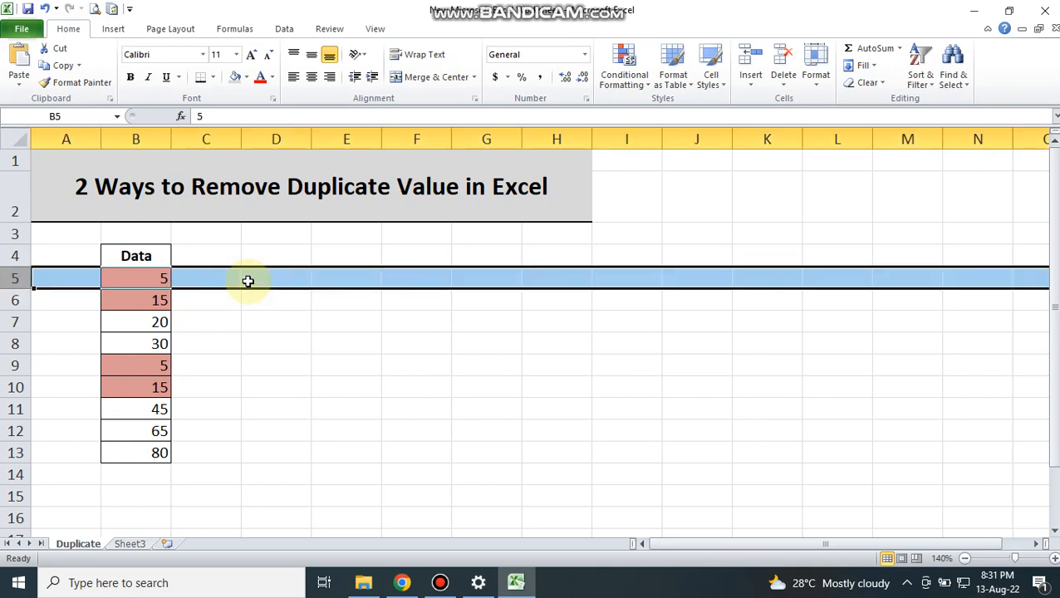
key(shift+Down)
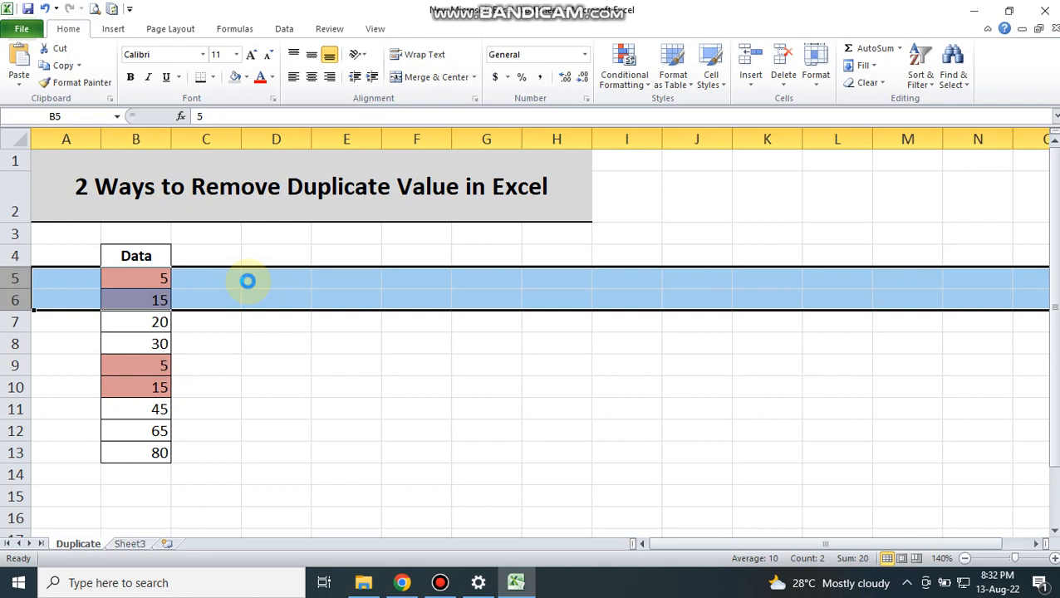
key(ctrl+minus)
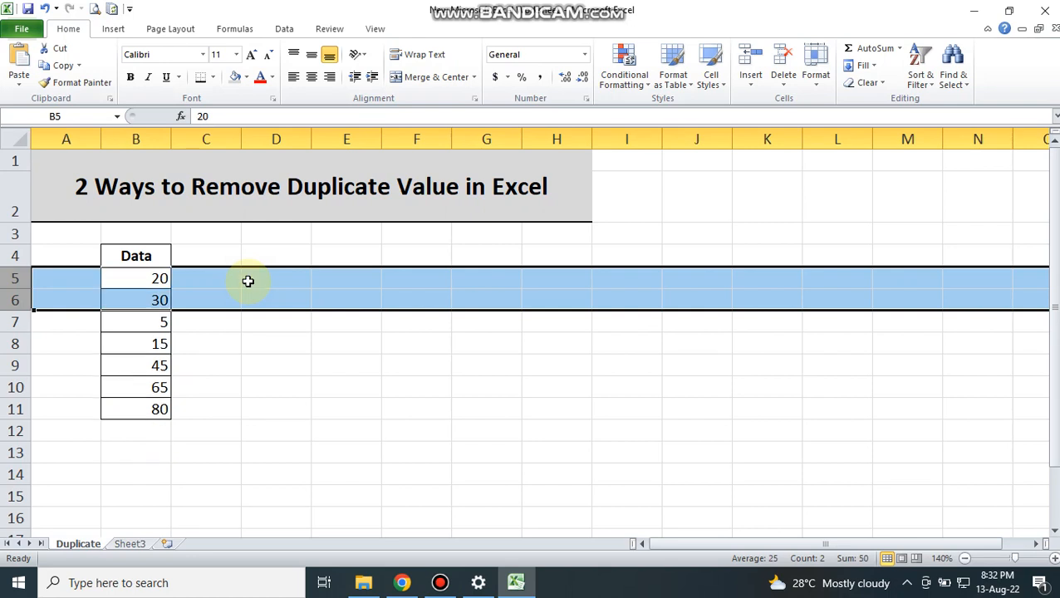
Review the remaining values in the Data column from B5 down for duplicates.
click(153, 277)
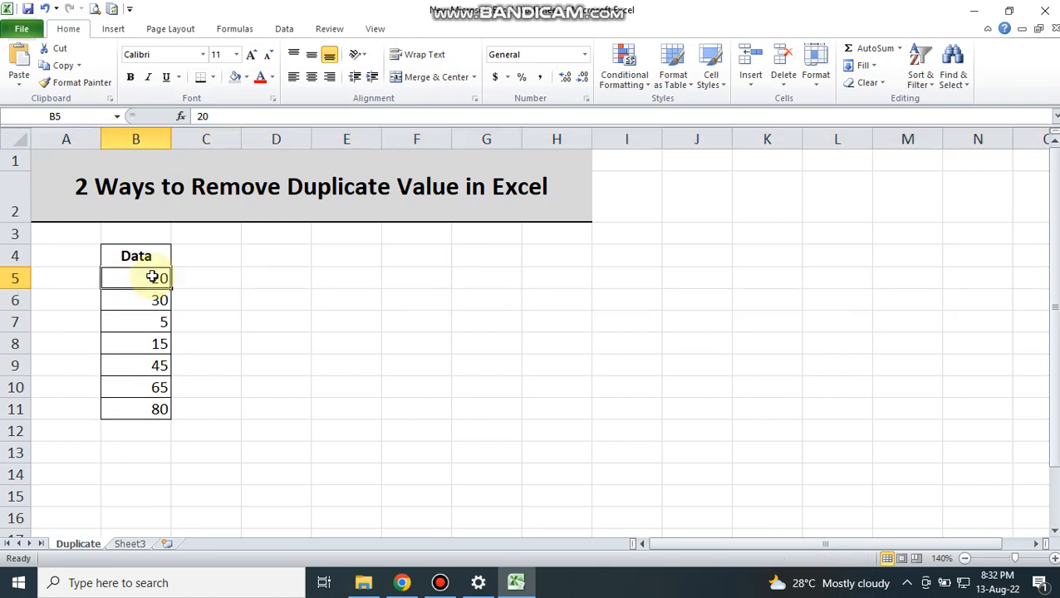
key(Down)
key(Down)
key(Down)
key(Down)
key(Down)
key(Down)
key(Down)
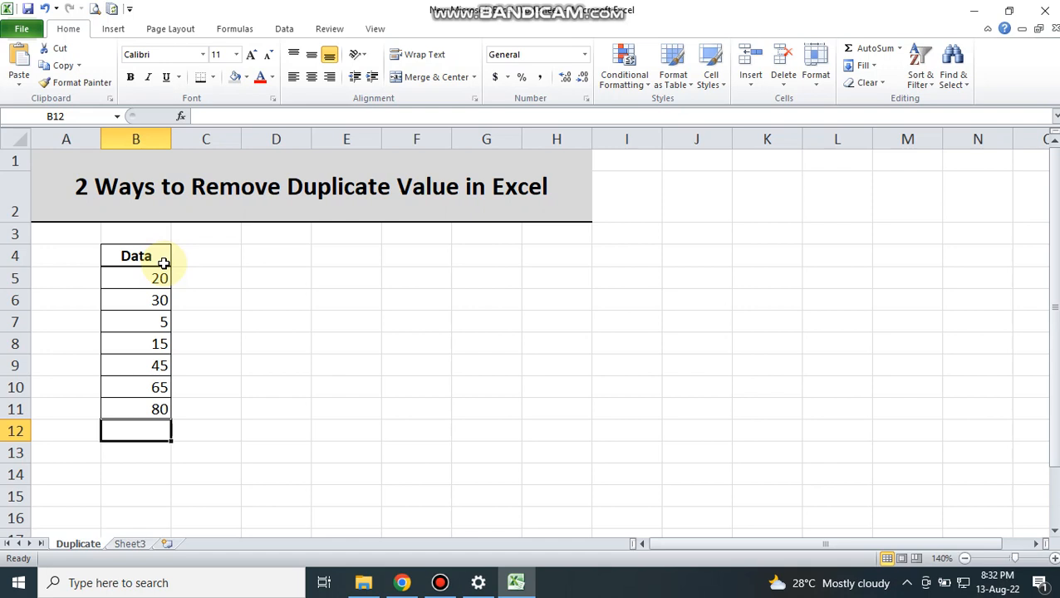
click(164, 263)
key(shift+Down)
key(shift+Down)
key(shift+Down)
key(shift+Down)
key(shift+Down)
key(shift+Down)
key(shift+Down)
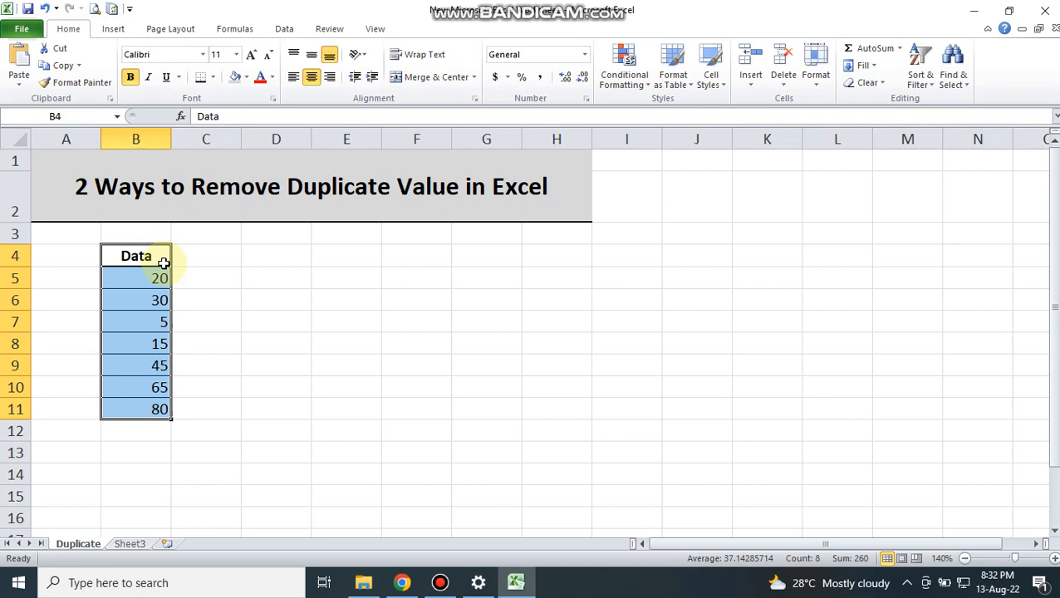
key(ctrl+c)
key(Right)
key(Right)
key(Right)
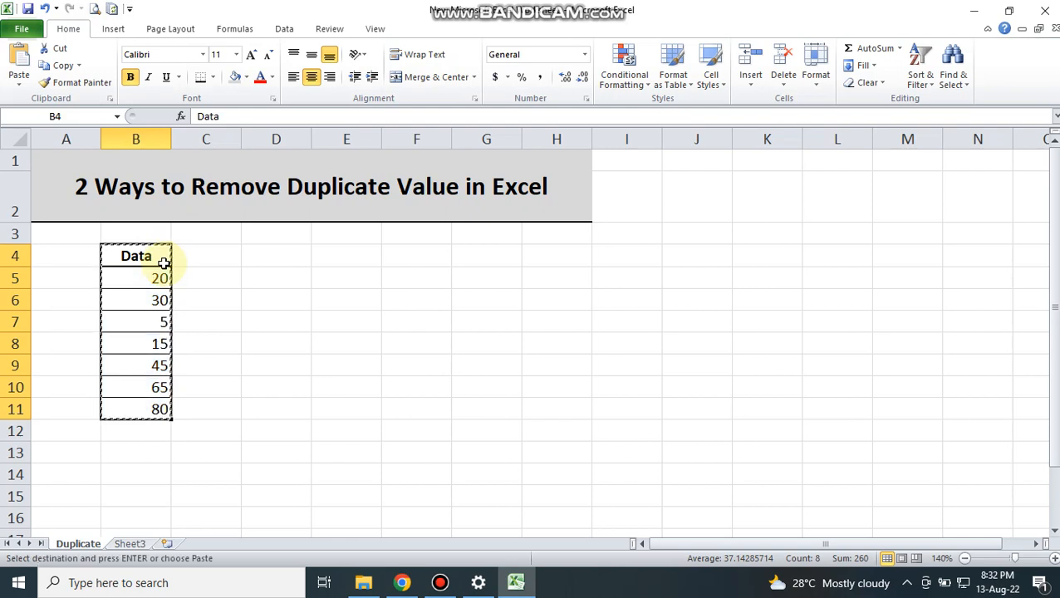
key(Down)
key(Down)
key(Down)
key(Down)
key(Down)
key(Down)
key(Down)
key(Down)
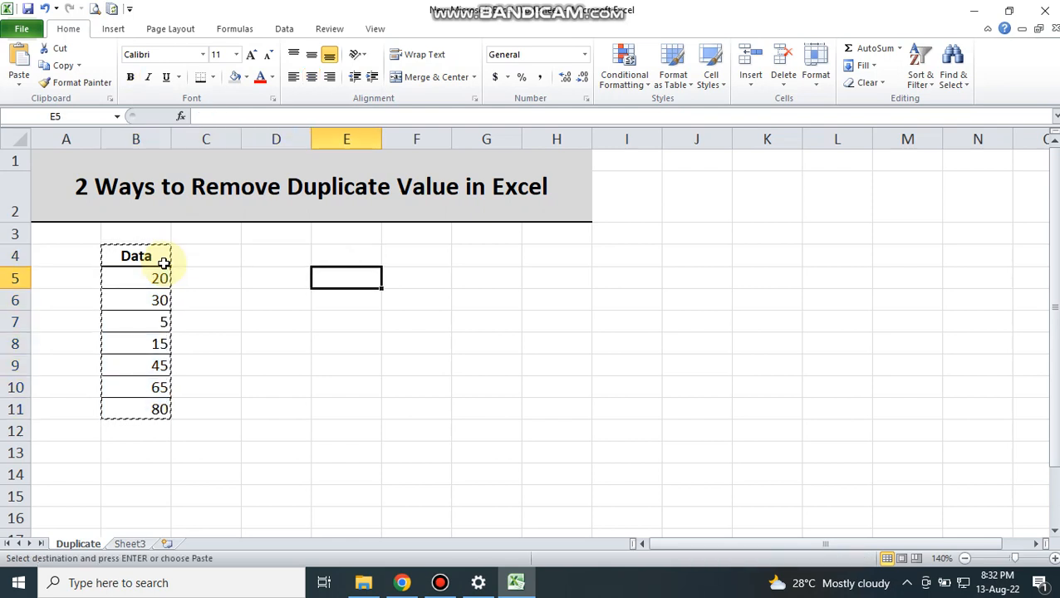
key(Left)
key(Left)
key(Left)
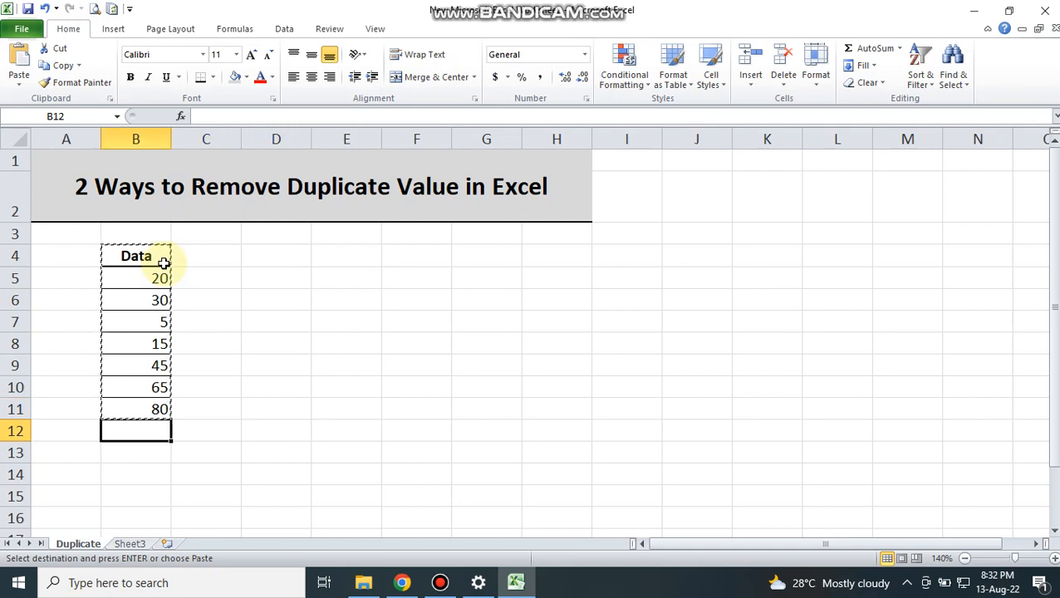
key(Escape)
Add the values 5 in B12 and 15 in B13 below the Data column.
text(5)
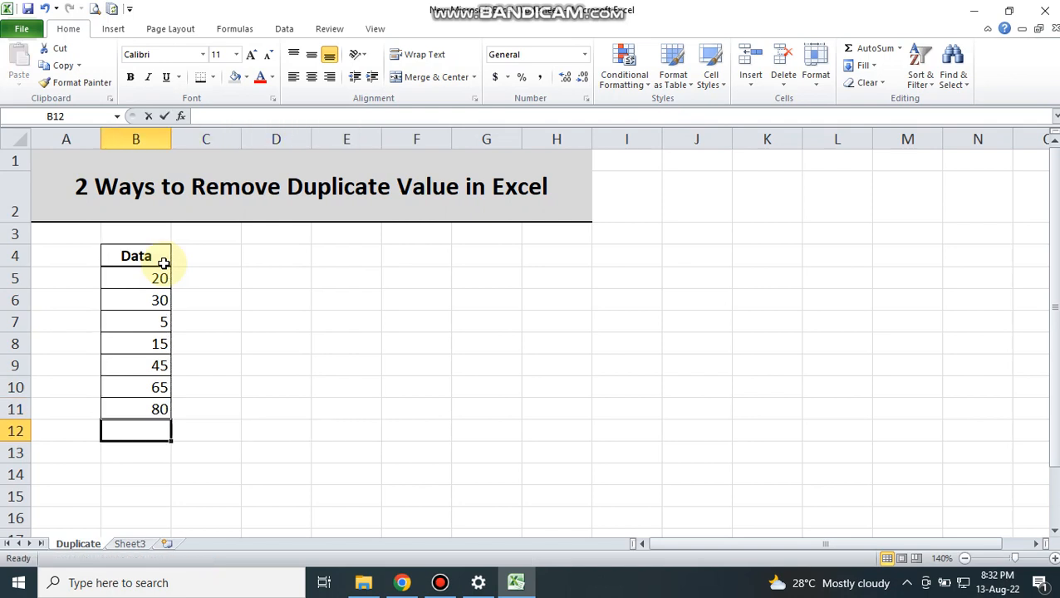
key(Return)
text(15)
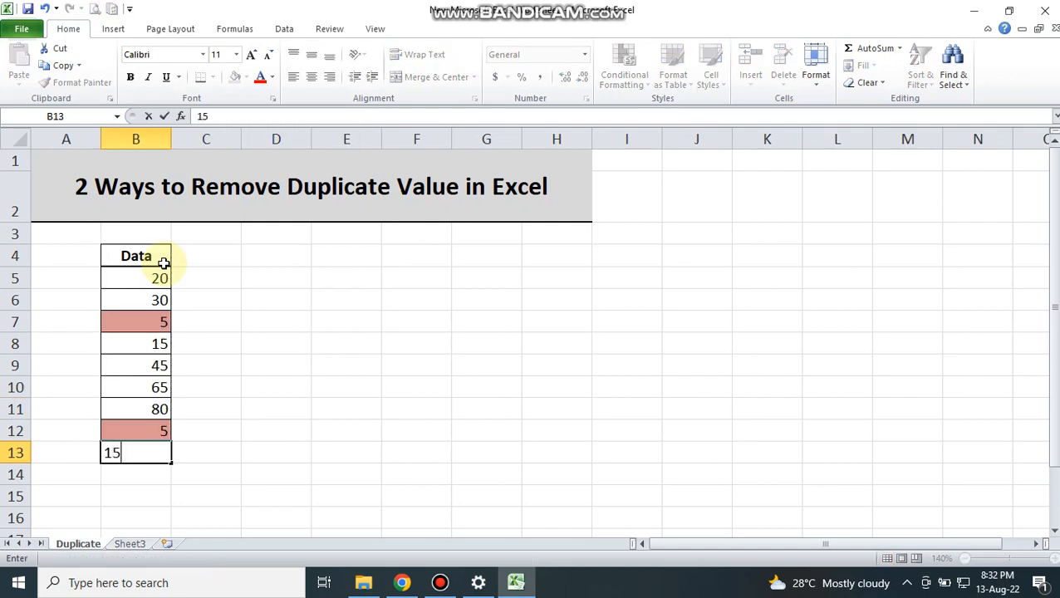
key(Return)
Apply all borders to cells B11:B13 at the end of the Data column.
key(Up)
key(Up)
key(Up)
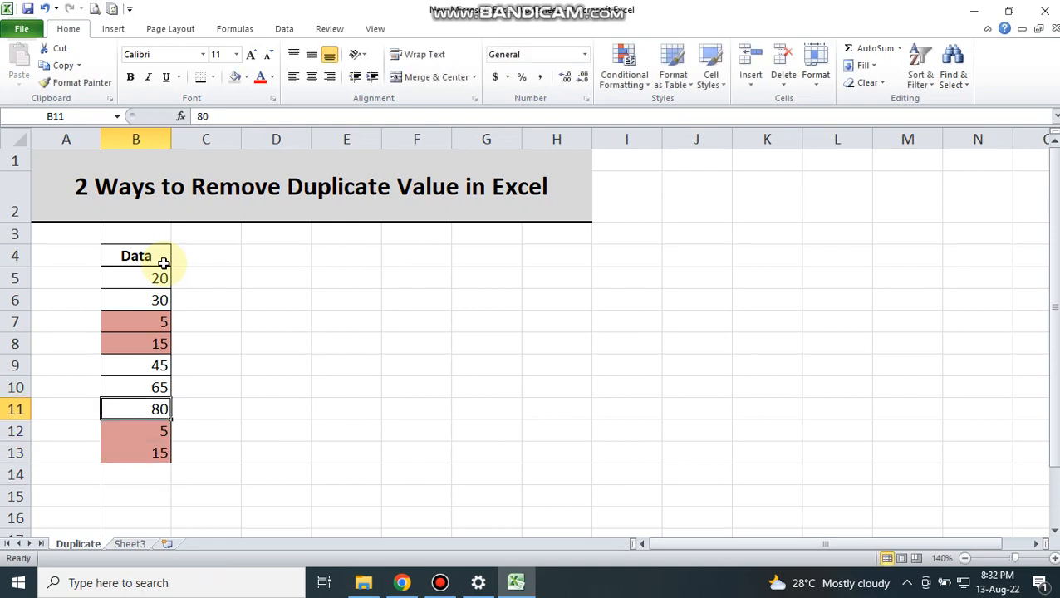
key(shift+Down)
key(shift+Down)
key(shift+Down)
key(shift+Up)
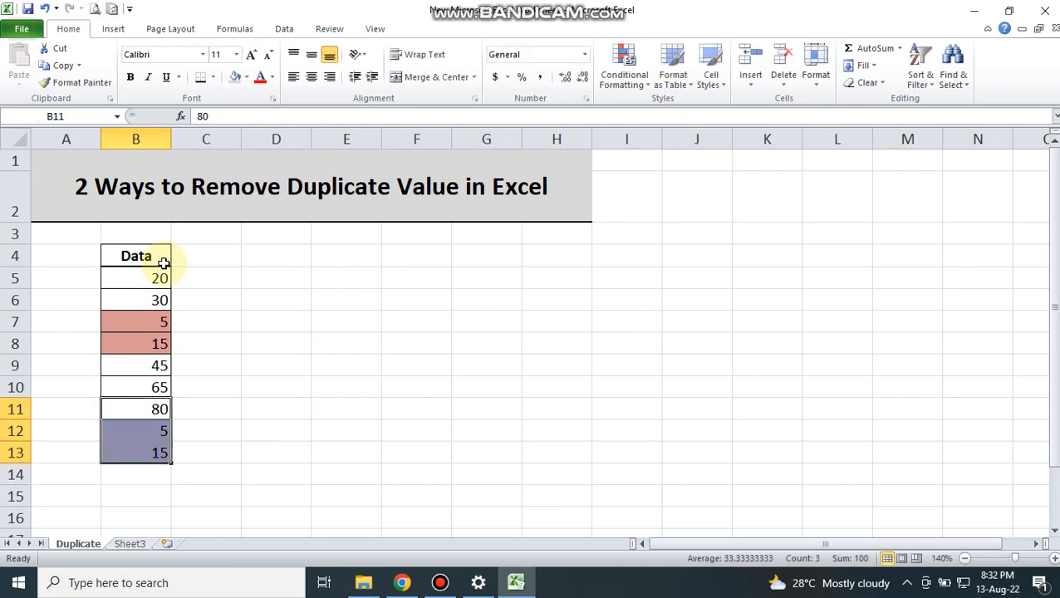
click(213, 77)
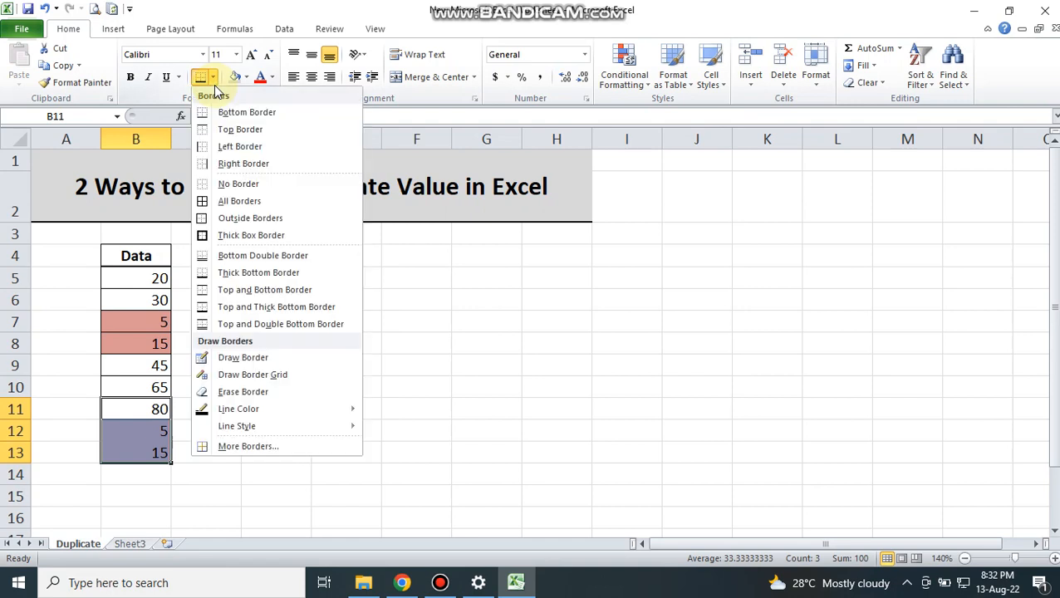
click(226, 203)
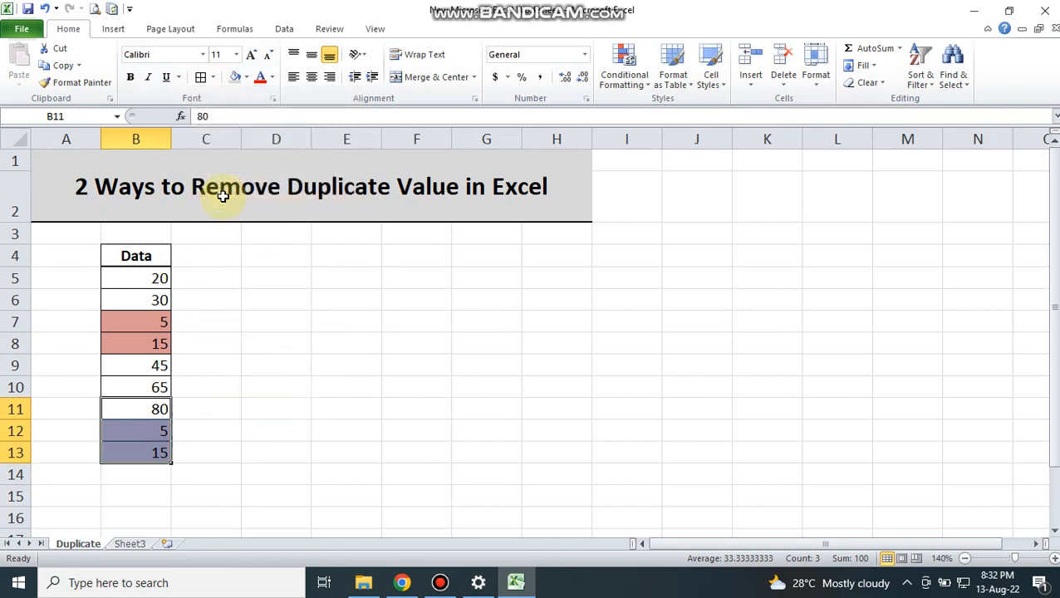
click(150, 279)
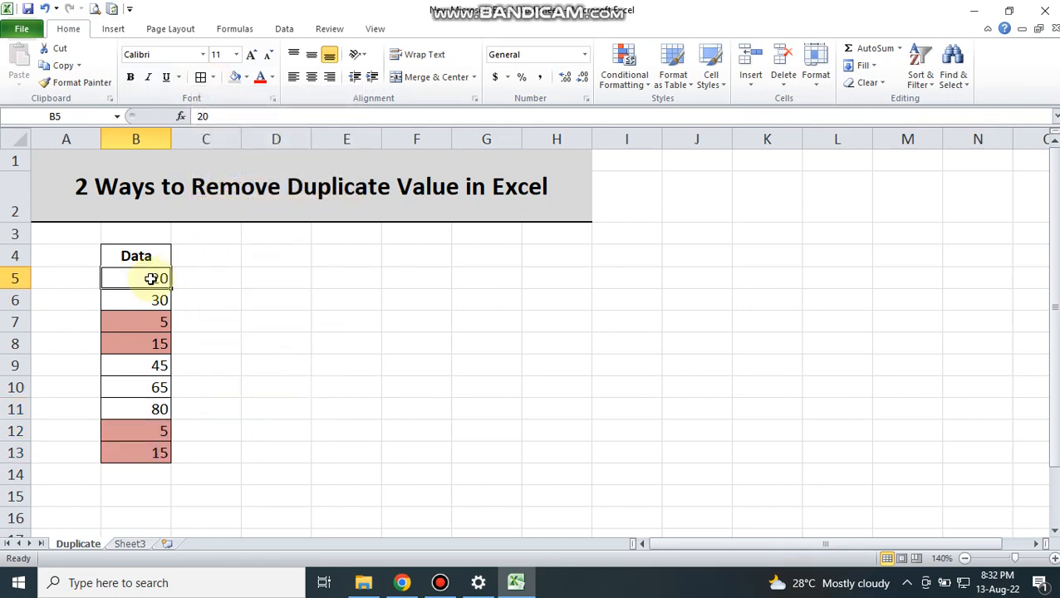
key(Up)
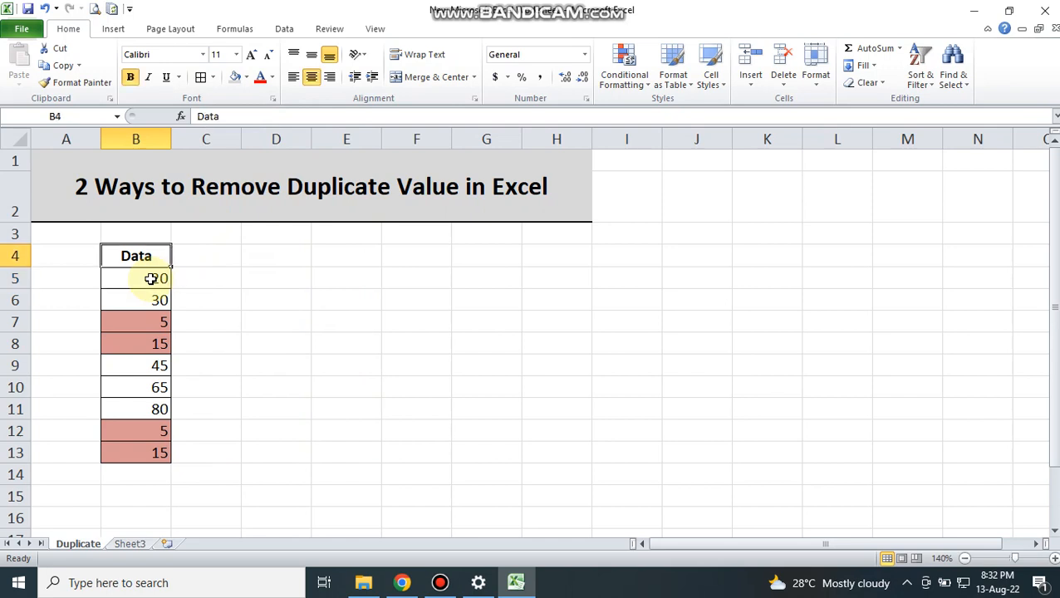
click(151, 278)
key(shift+Down)
key(shift+Down)
key(shift+Down)
key(shift+Down)
key(shift+Down)
key(shift+Down)
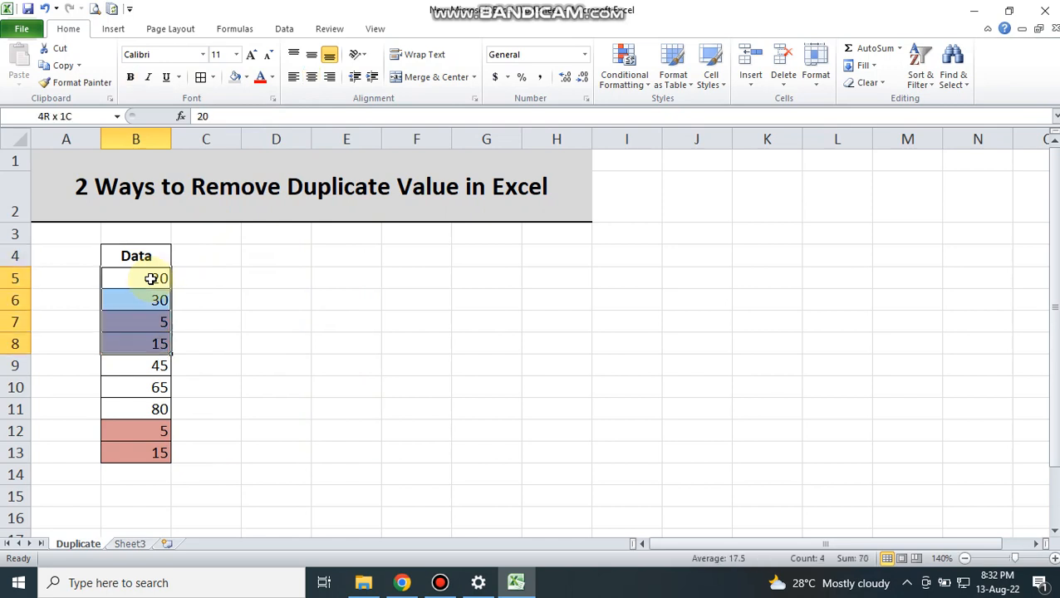
Select the whole Data column including its header, cells B4:B13.
key(Up)
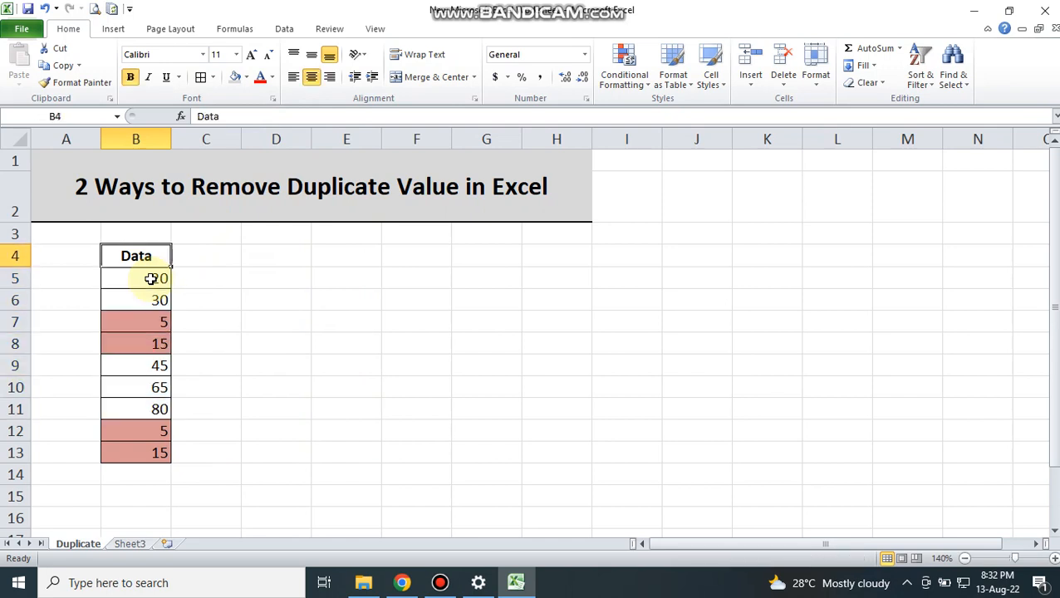
key(shift+Down)
key(shift+Down)
key(shift+Down)
key(shift+Down)
key(shift+Down)
key(shift+Down)
key(shift+Down)
key(shift+Down)
key(shift+Down)
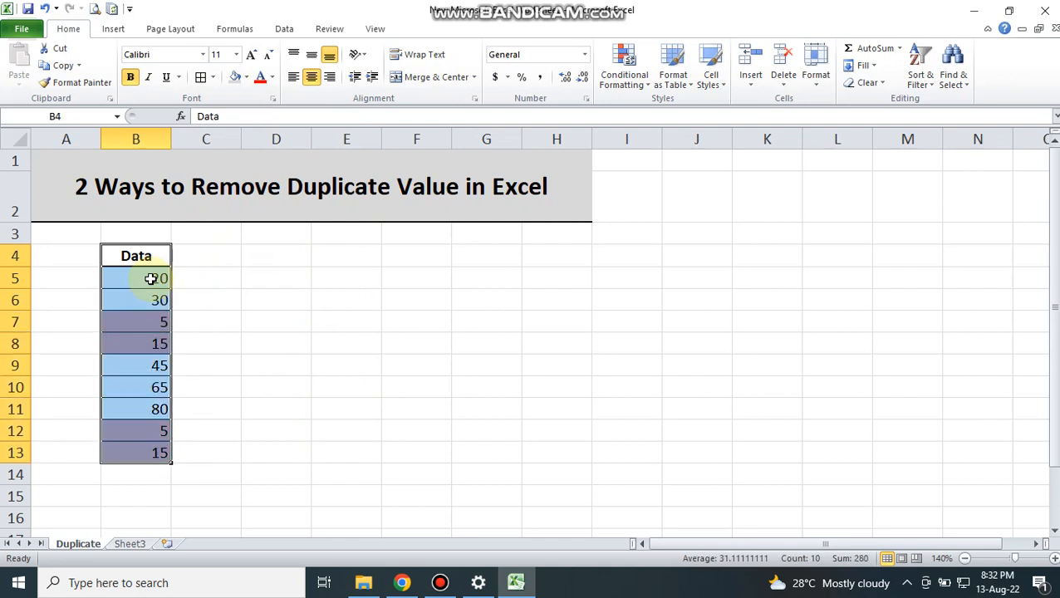
click(440, 581)
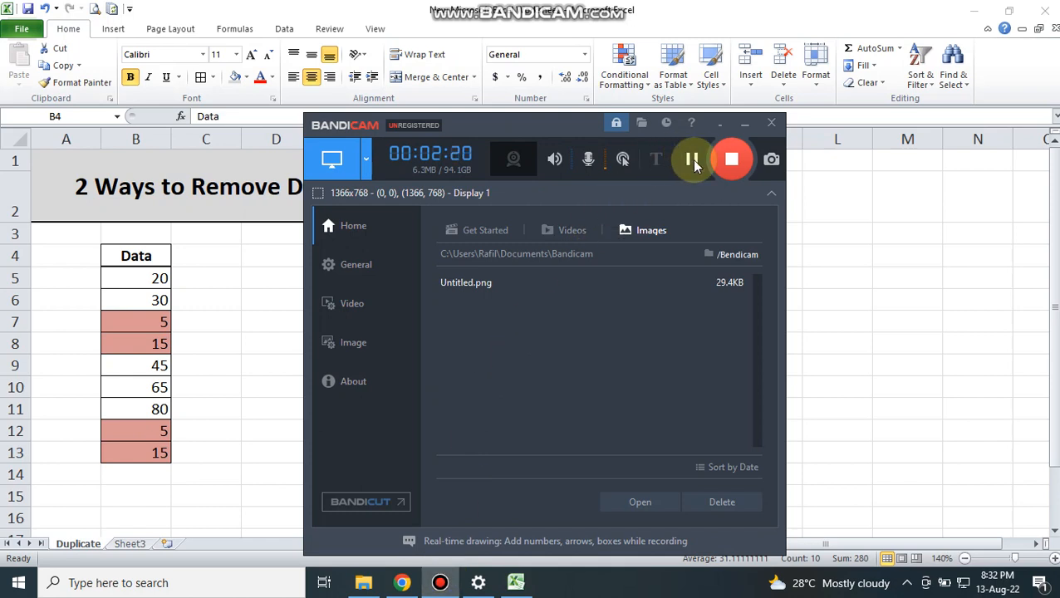
click(692, 159)
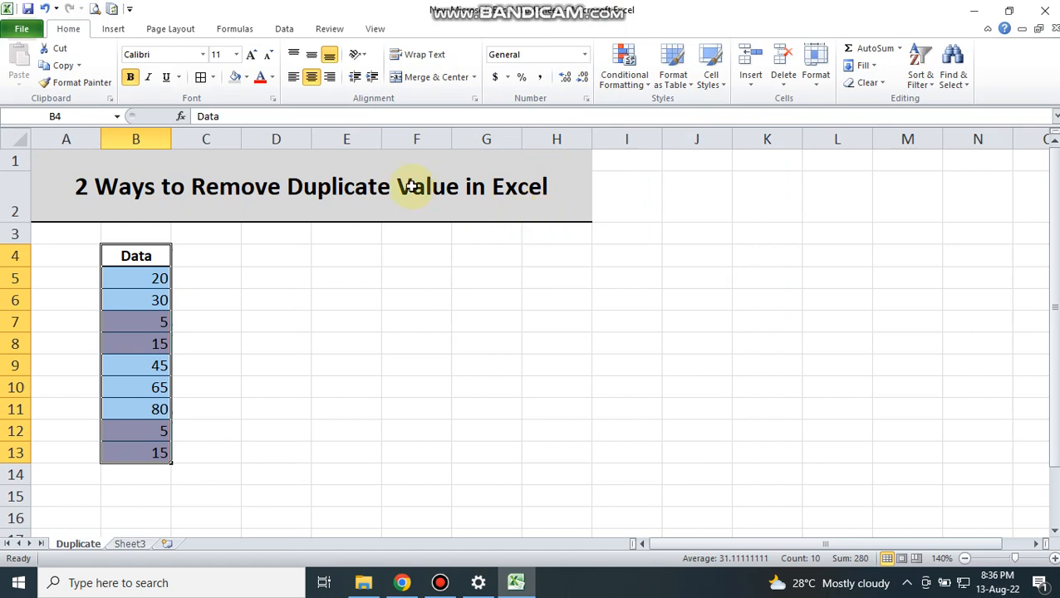
Run Remove Duplicates on the selected range for the Data column, with the data treated as having headers.
click(287, 30)
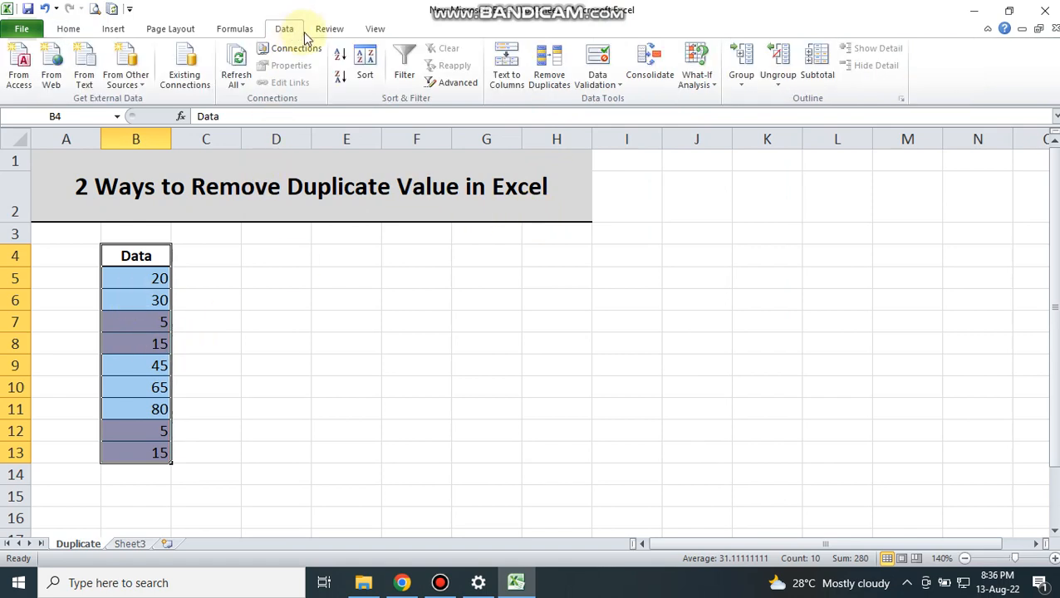
click(565, 65)
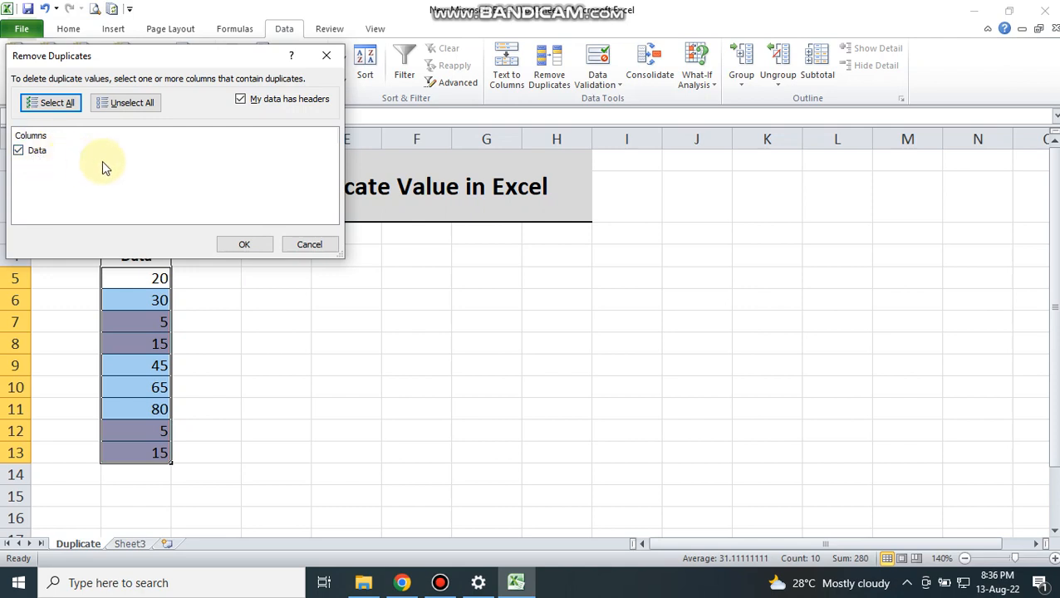
click(242, 246)
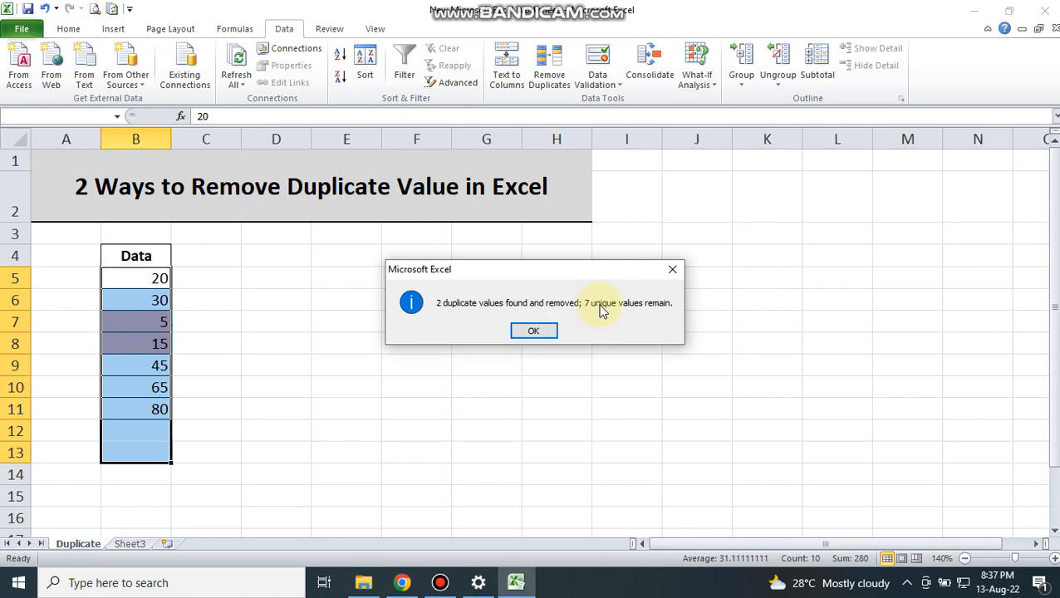
click(547, 334)
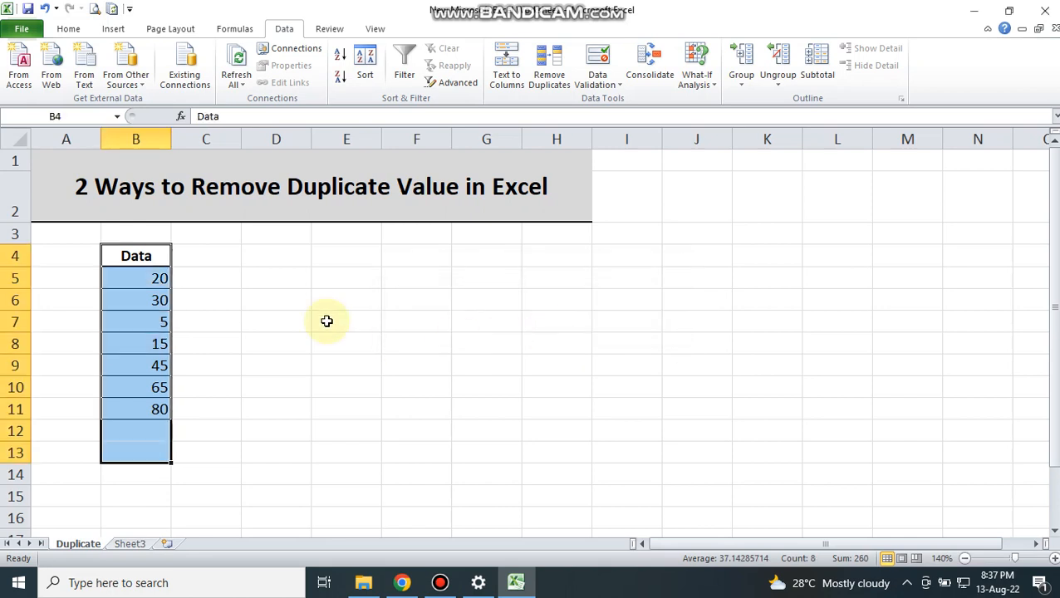
click(154, 320)
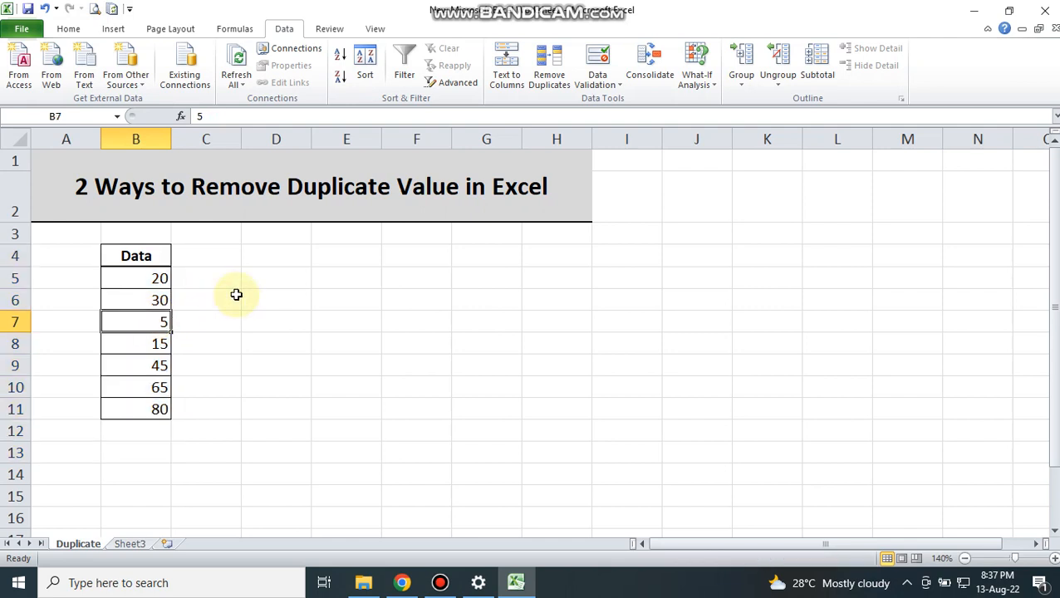
key(Down)
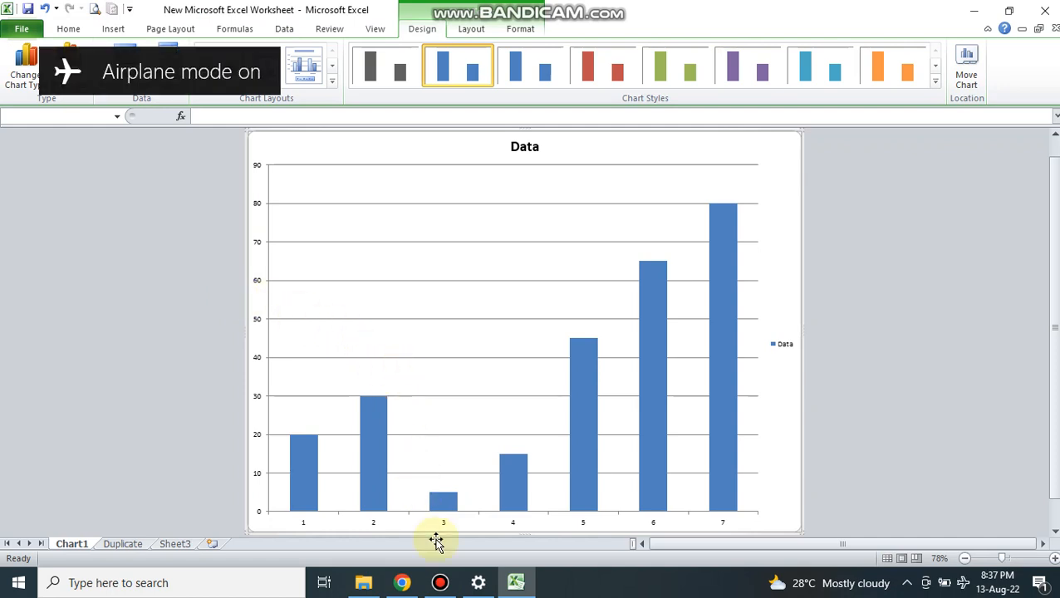
click(443, 575)
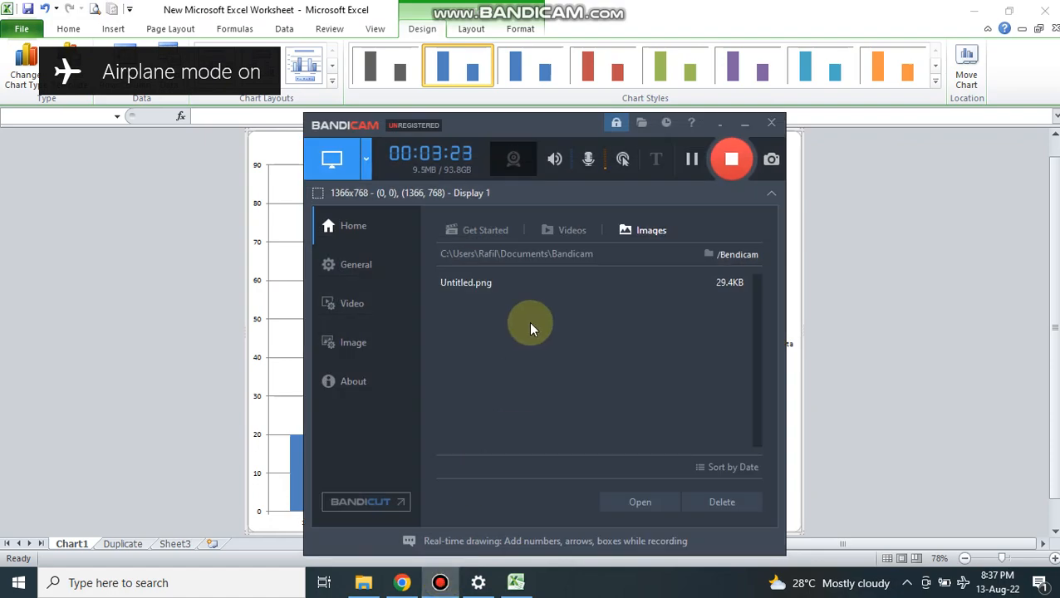